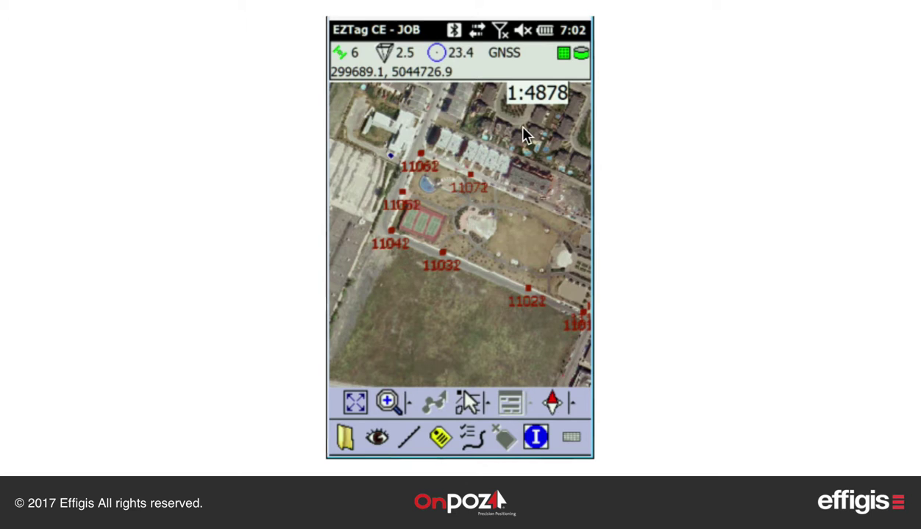
Step: Set the map scale to 1:2000, then fit all job features in view (1:8129)
{"action": "left_click", "coordinate": [576, 97]}
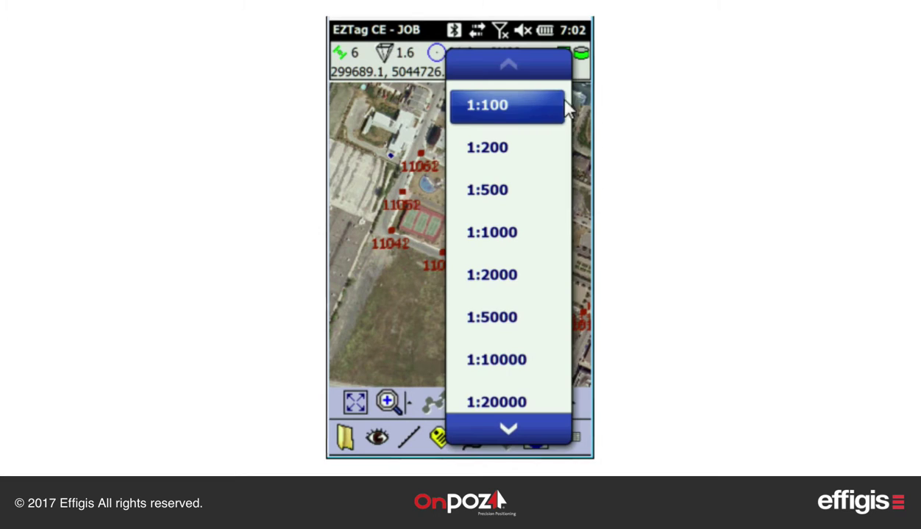
{"action": "left_click", "coordinate": [498, 278]}
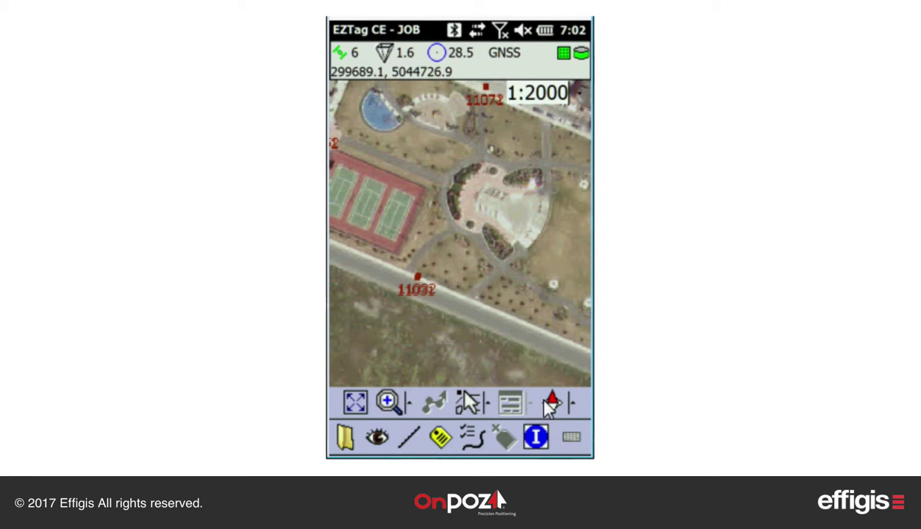
{"action": "left_click", "coordinate": [355, 403]}
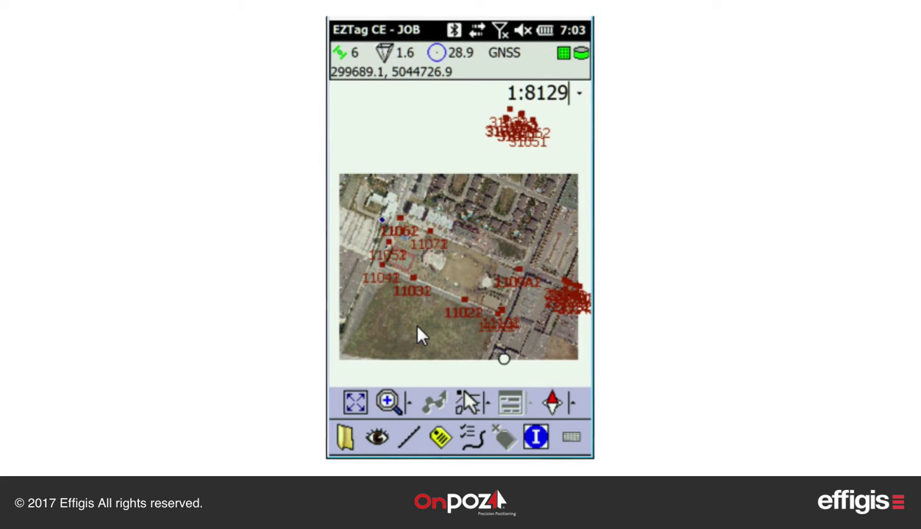
Step: Use Zoom In on the park and drag a box around its tennis courts and pool
{"action": "left_click", "coordinate": [394, 404]}
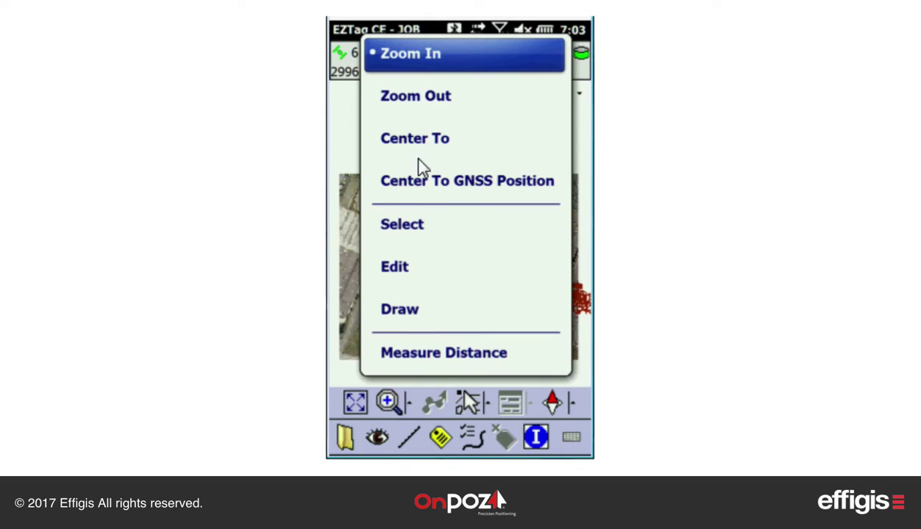
{"action": "left_click", "coordinate": [444, 61]}
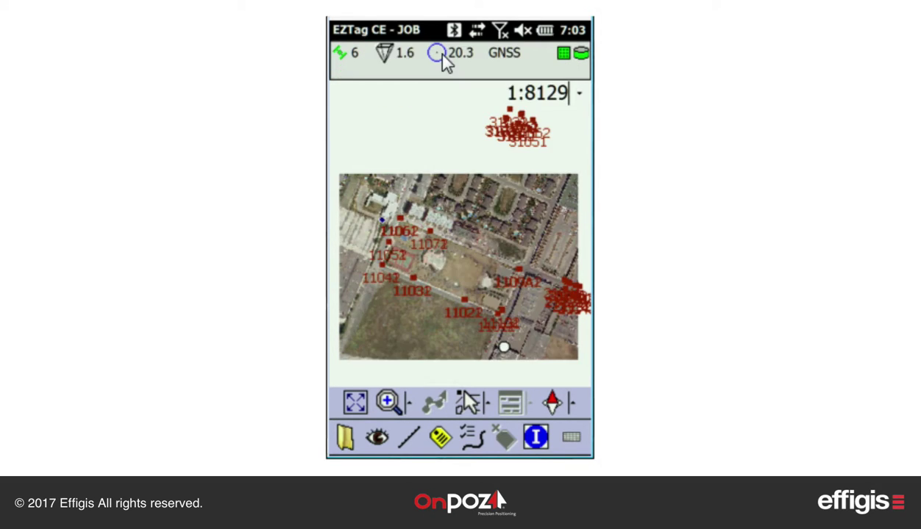
{"action": "left_click", "coordinate": [462, 280]}
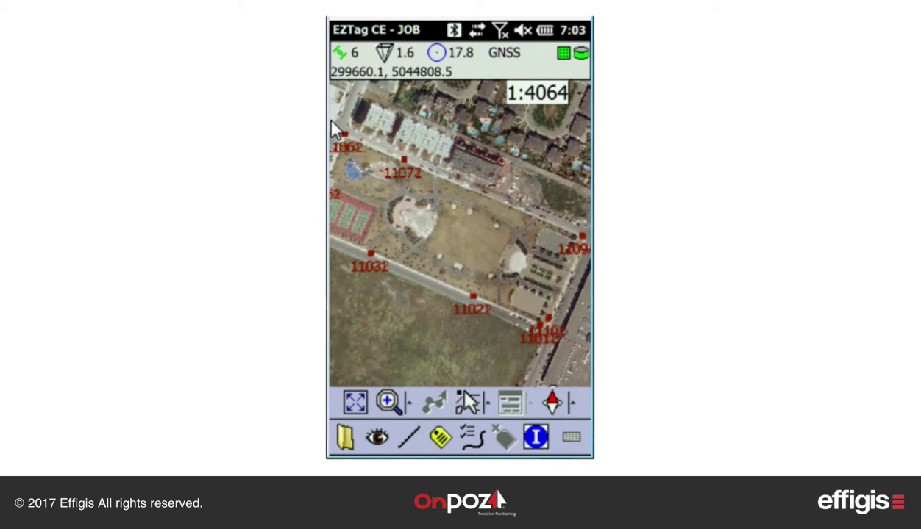
{"action": "left_click_drag", "start_coordinate": [333, 118], "coordinate": [378, 251]}
Step: Zoom to 1:2262 and use Center To on the buildings and street north of the park
{"action": "left_click", "coordinate": [388, 402]}
{"action": "right_click", "coordinate": [432, 169]}
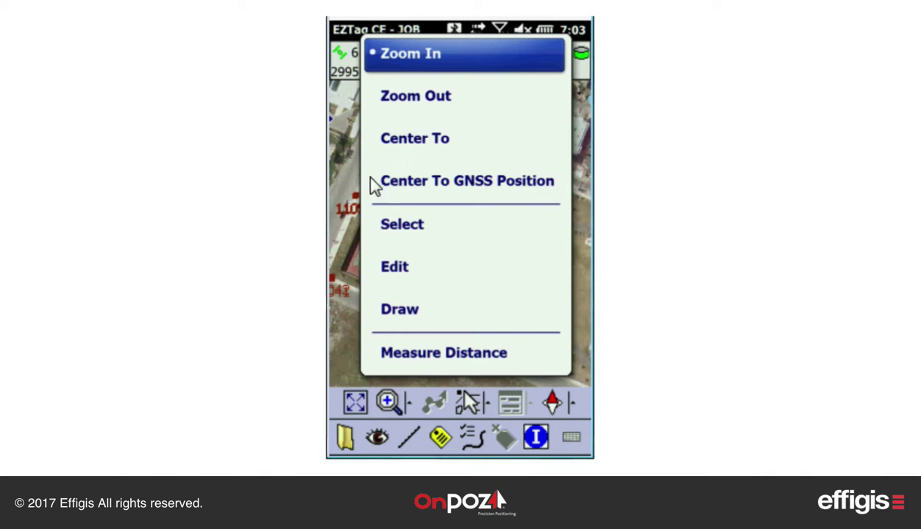
{"action": "left_click", "coordinate": [401, 97]}
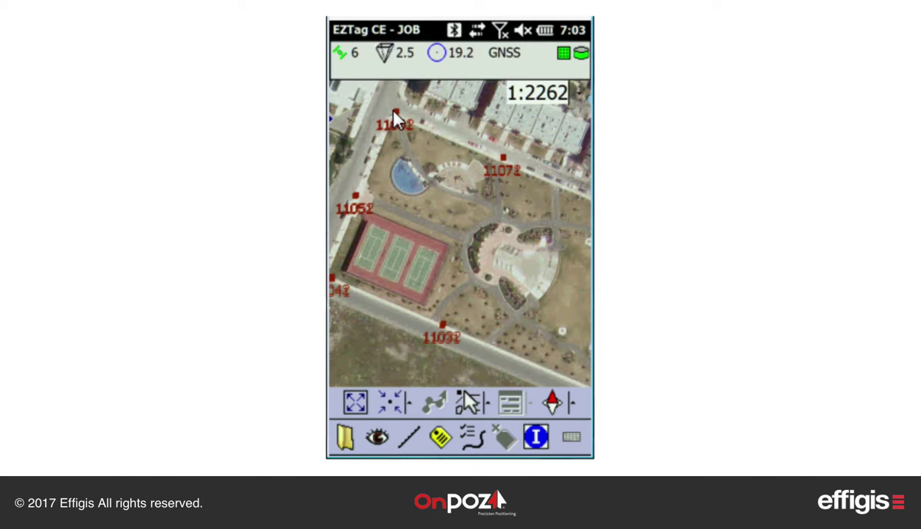
{"action": "left_click", "coordinate": [379, 146]}
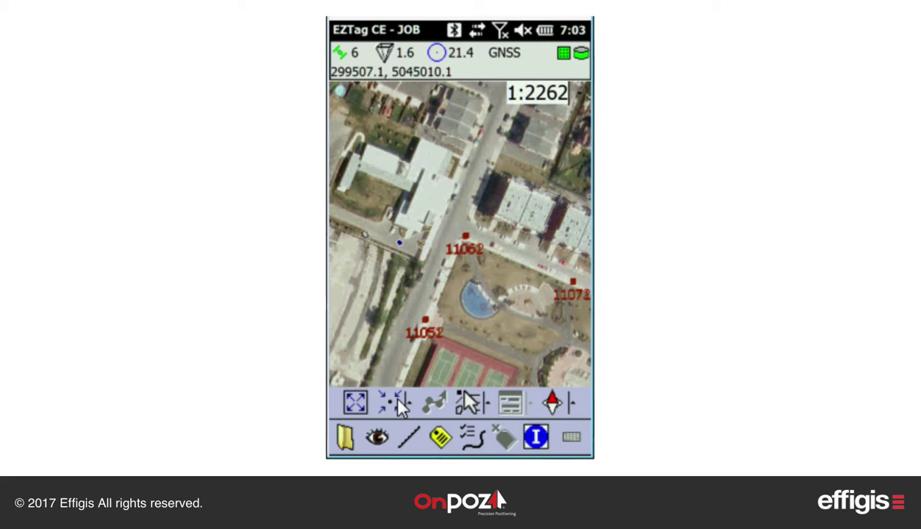
{"action": "left_click", "coordinate": [402, 405]}
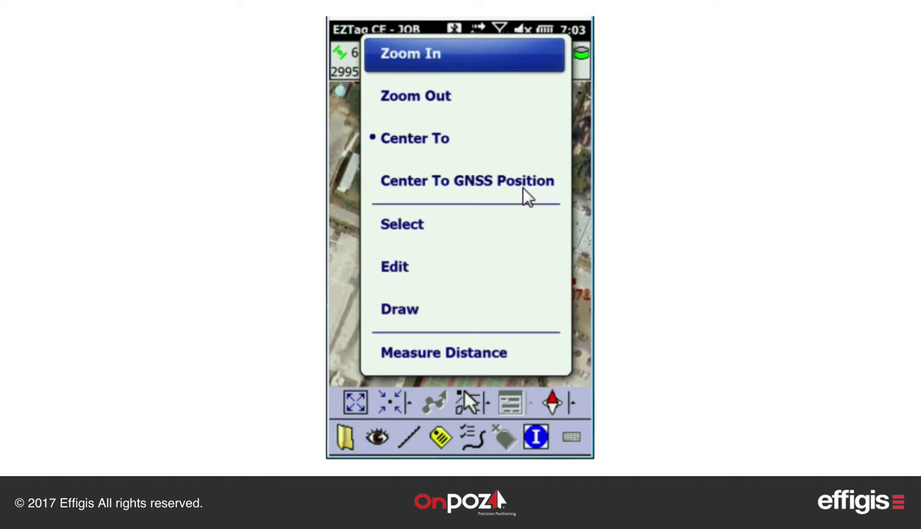
Step: Select the blue point beside the street and turn navigation to it on, then off
{"action": "left_click", "coordinate": [407, 231]}
{"action": "left_click", "coordinate": [409, 234]}
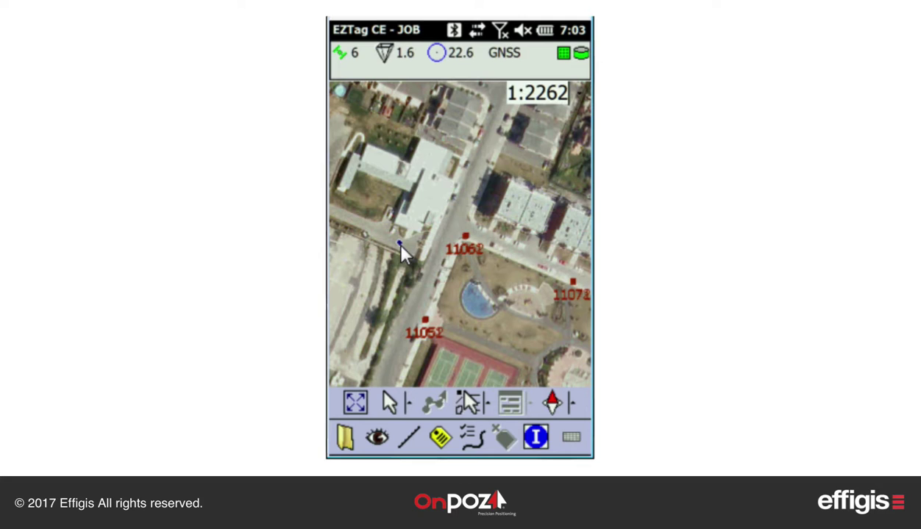
{"action": "left_click", "coordinate": [398, 243]}
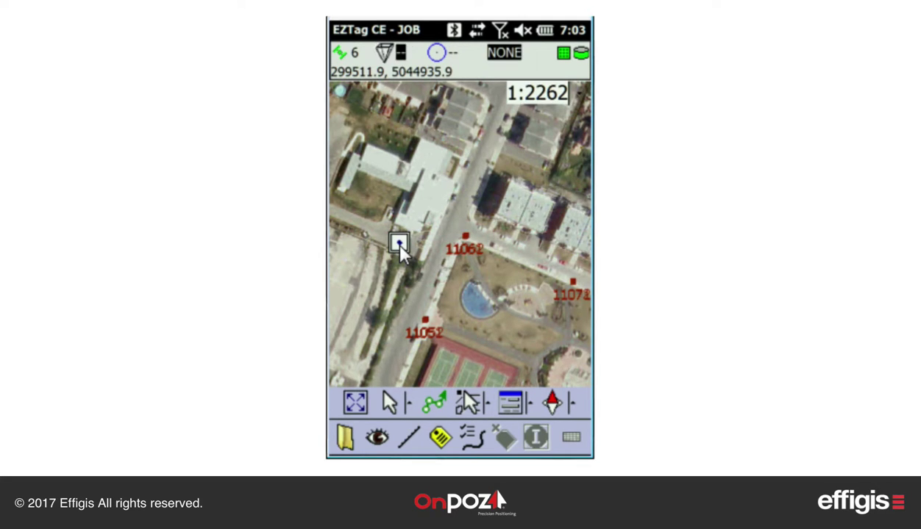
{"action": "left_click", "coordinate": [434, 403]}
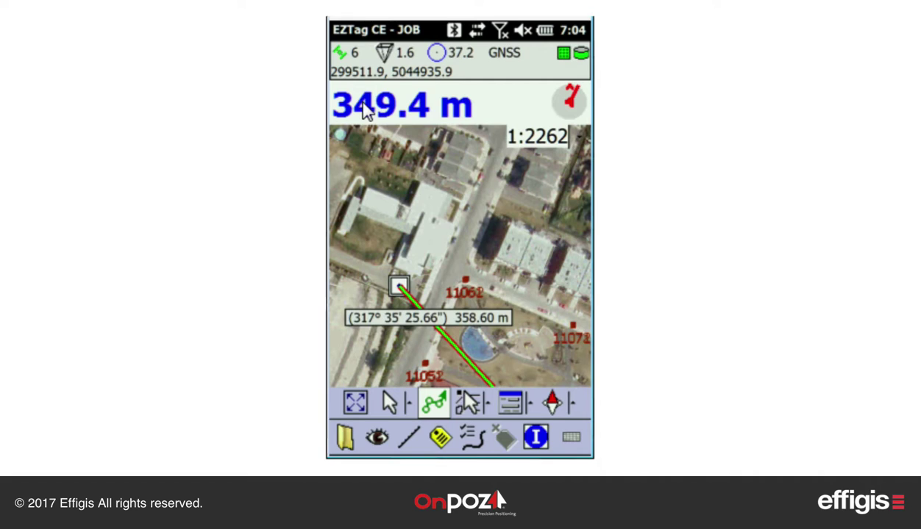
{"action": "left_click", "coordinate": [446, 403]}
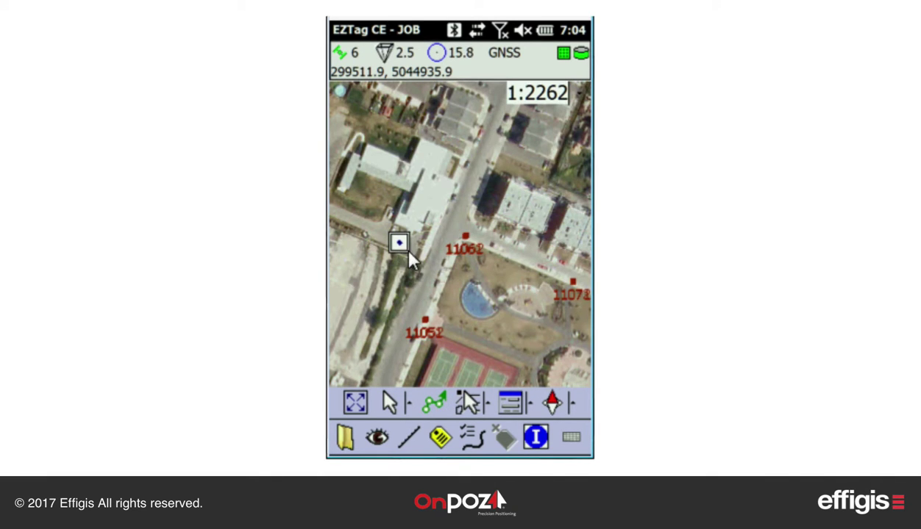
Step: Dismiss the point's action list, deselect the point, and switch to Draw mode
{"action": "left_click", "coordinate": [511, 404]}
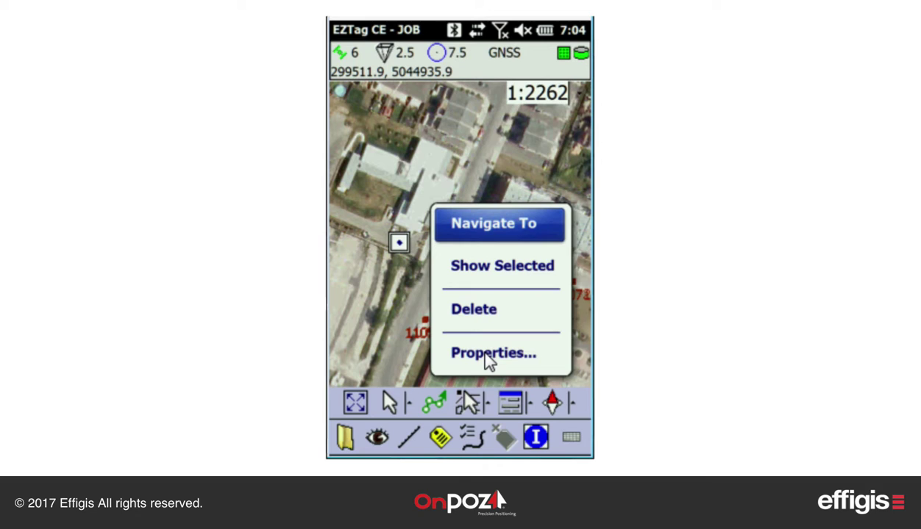
{"action": "left_click", "coordinate": [409, 301]}
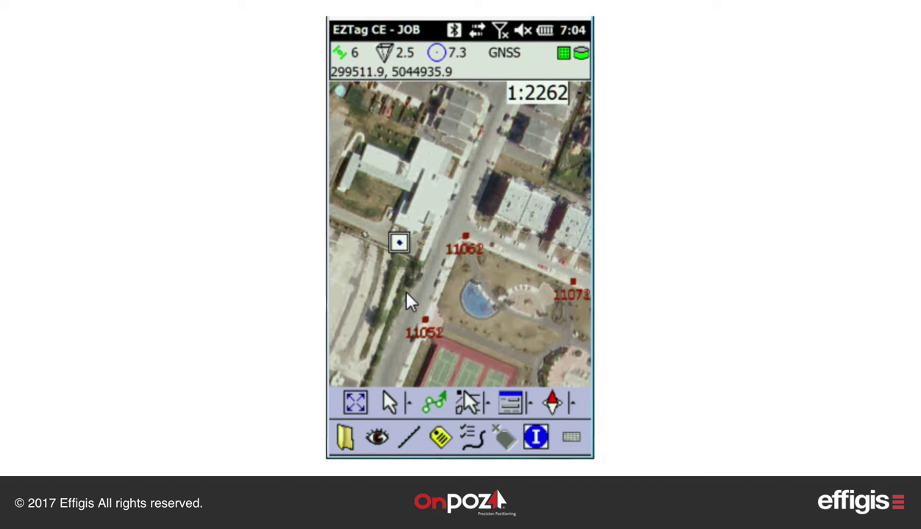
{"action": "left_click", "coordinate": [436, 200]}
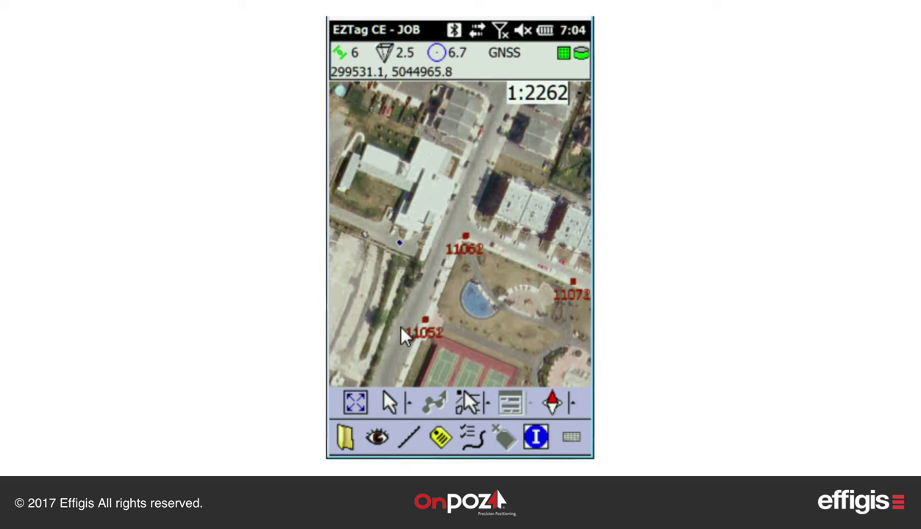
{"action": "left_click", "coordinate": [399, 406]}
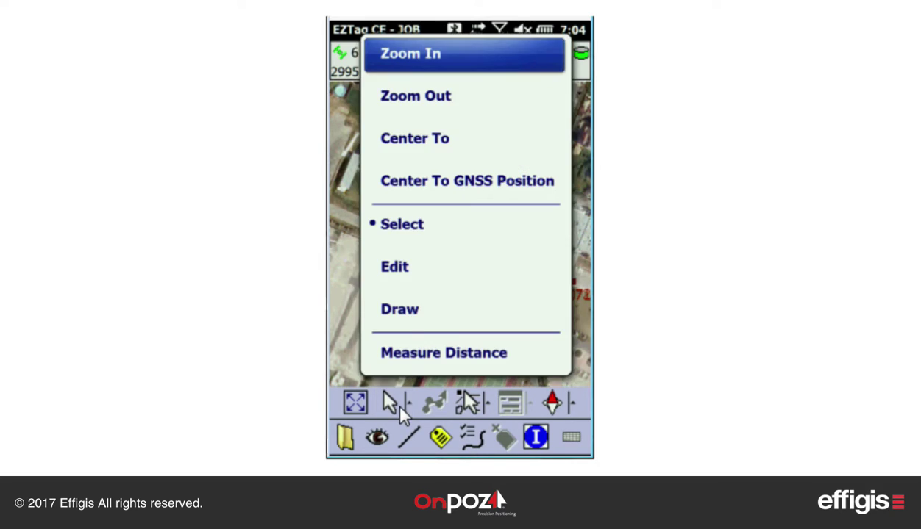
{"action": "left_click", "coordinate": [402, 313]}
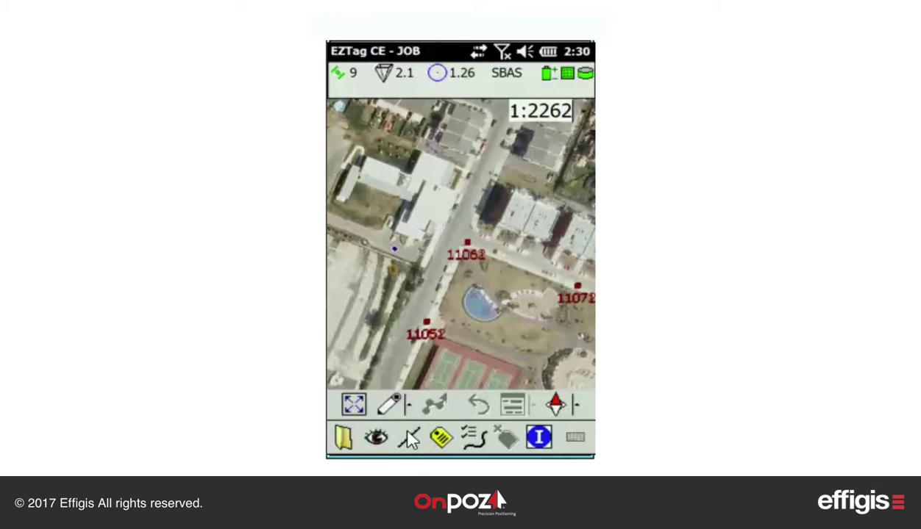
Step: Start a Line [3] feature with Line Number 1, first vertex on the street by 11052
{"action": "left_click", "coordinate": [410, 438]}
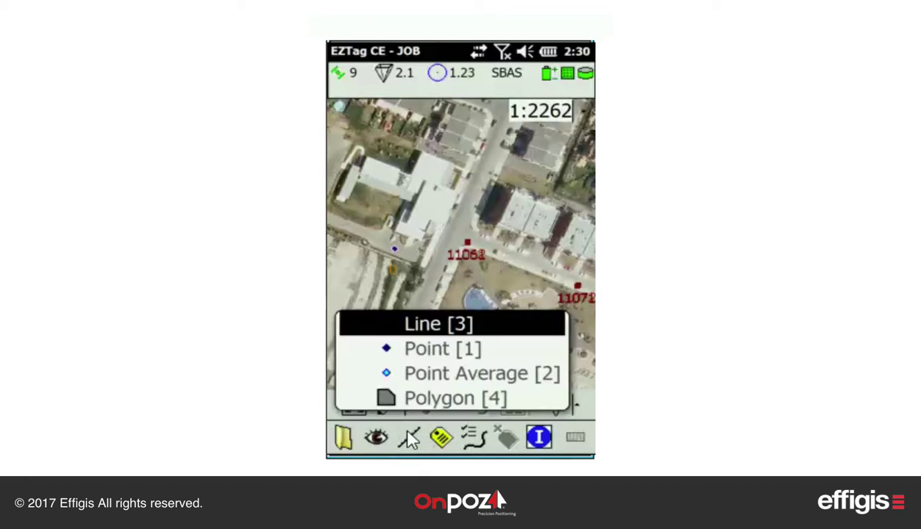
{"action": "left_click", "coordinate": [444, 327]}
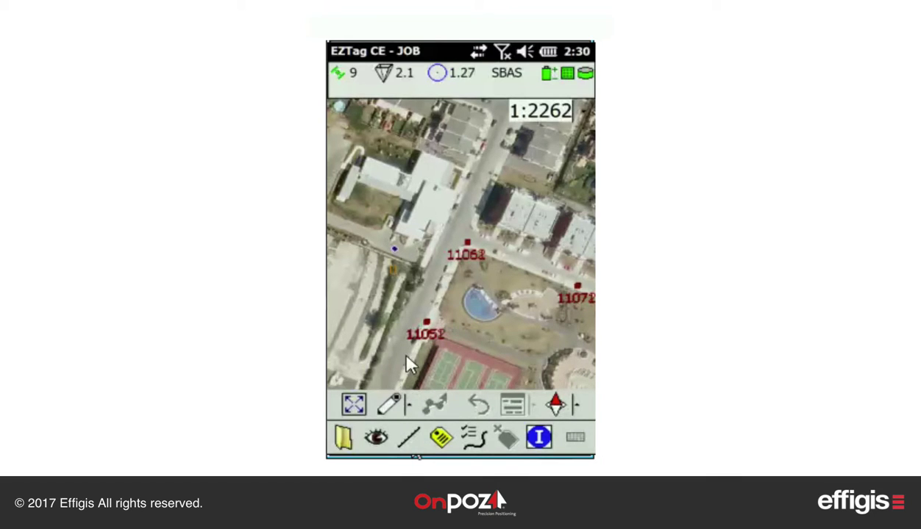
{"action": "left_click", "coordinate": [408, 323]}
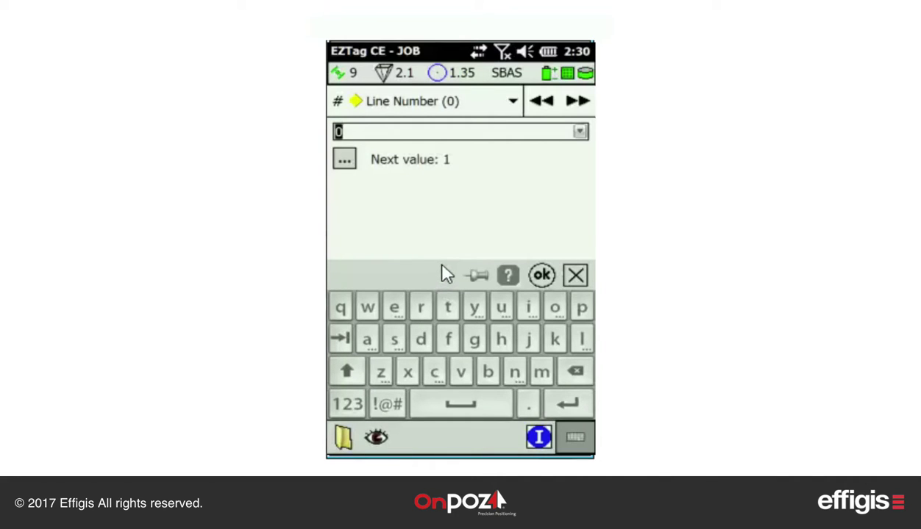
{"action": "type", "text": "1"}
{"action": "left_click", "coordinate": [579, 104]}
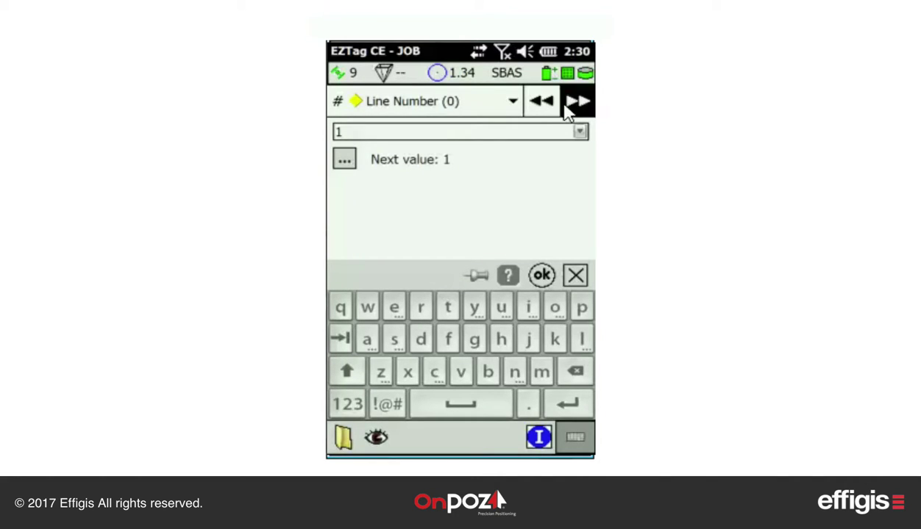
{"action": "left_click", "coordinate": [542, 277]}
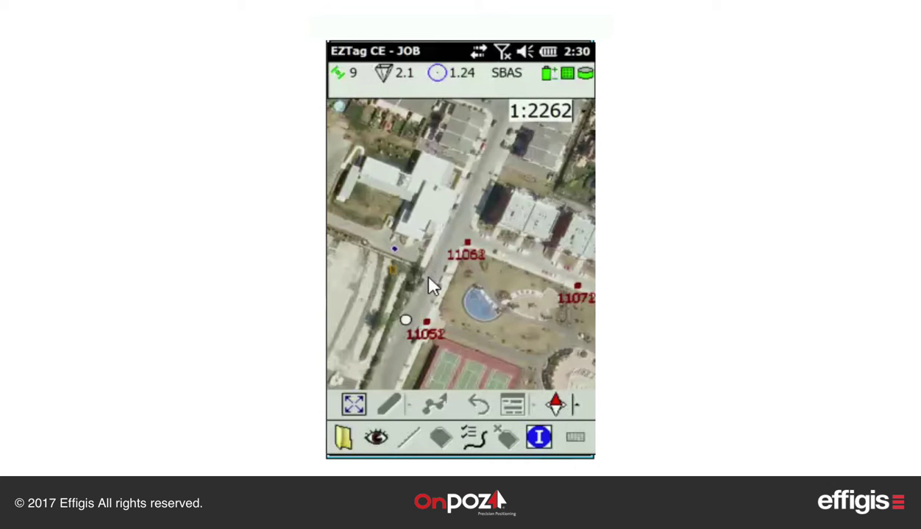
{"action": "left_click", "coordinate": [427, 278]}
Step: Extend the line up the street toward 11062 and west along the cross street, then finish it
{"action": "left_click", "coordinate": [437, 247]}
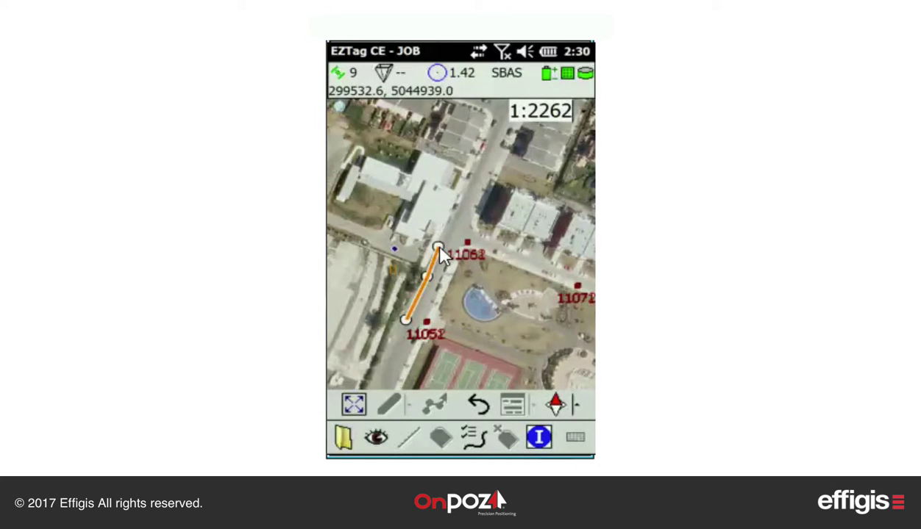
{"action": "left_click", "coordinate": [338, 214]}
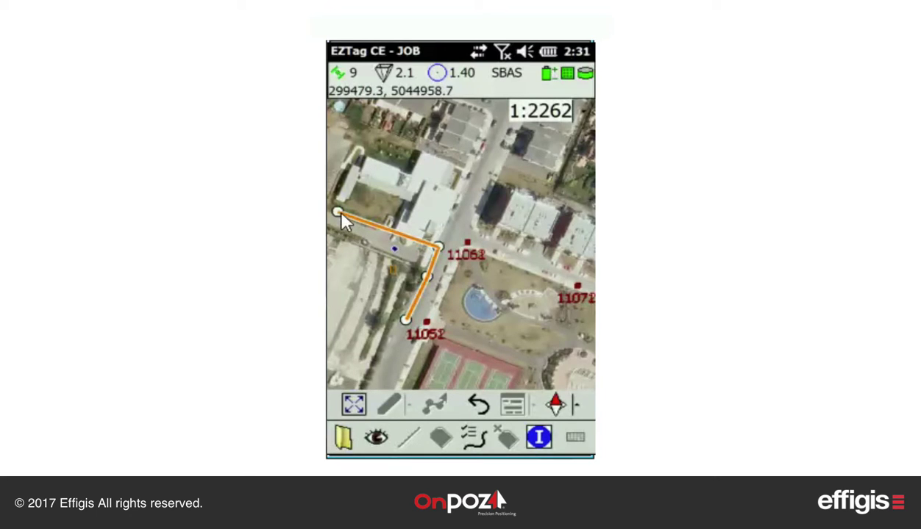
{"action": "left_click", "coordinate": [472, 441]}
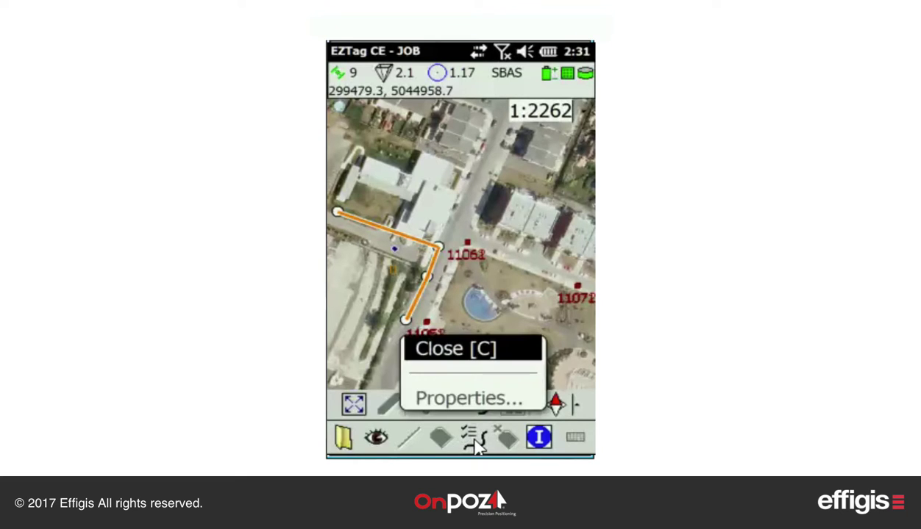
{"action": "left_click", "coordinate": [439, 366]}
Step: Switch to Select mode and select the 103.1 m orange line
{"action": "left_click", "coordinate": [403, 398]}
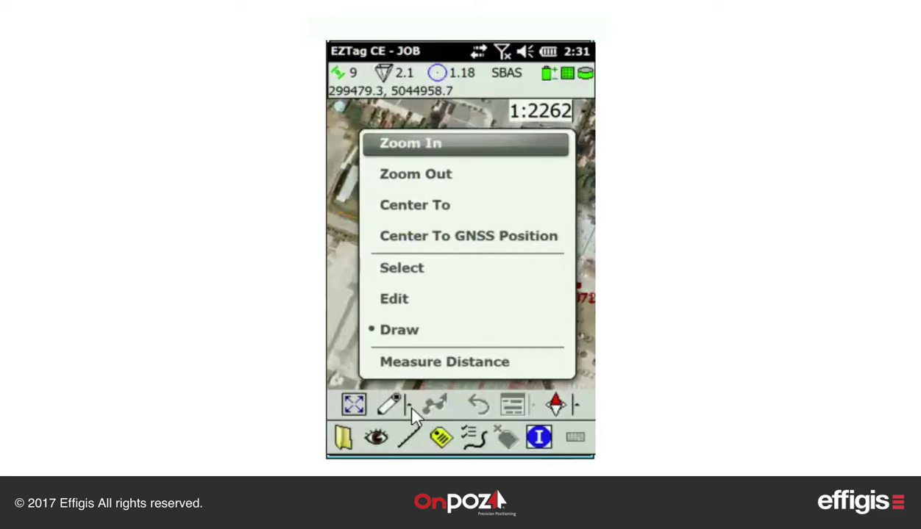
{"action": "left_click", "coordinate": [397, 271]}
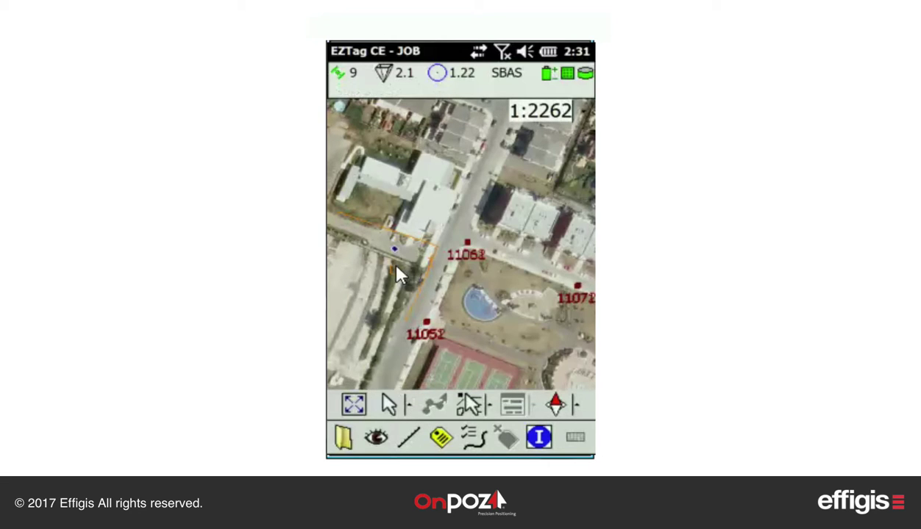
{"action": "left_click", "coordinate": [424, 243]}
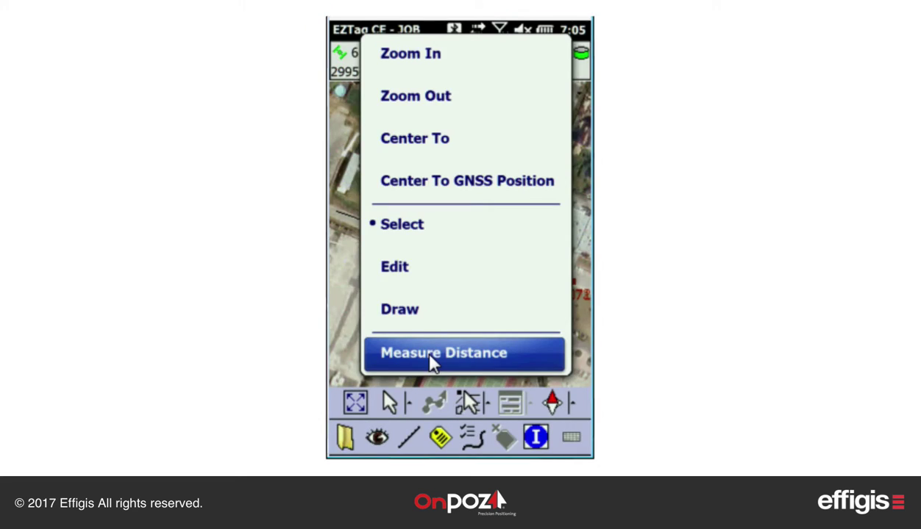
Step: Measure the 11.76 m, 104° 41' straight span across the street, then choose Polyline measuring
{"action": "left_click", "coordinate": [430, 354]}
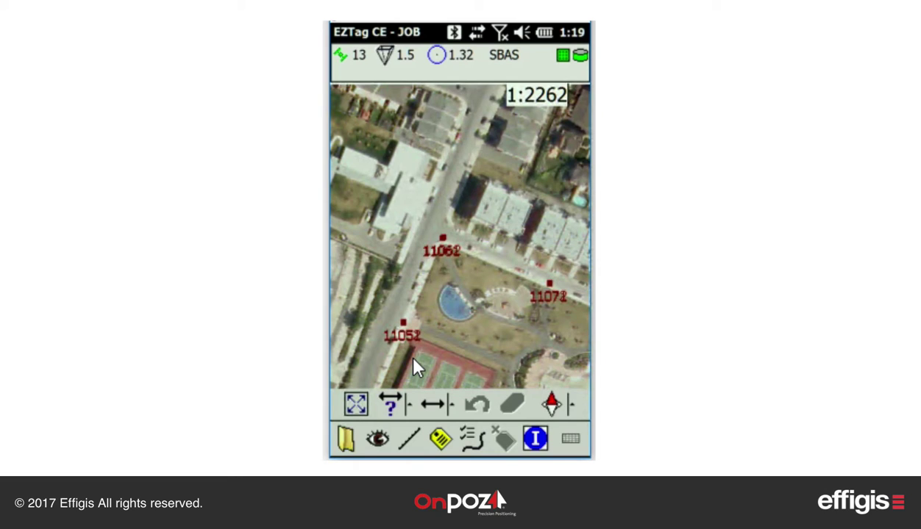
{"action": "left_click", "coordinate": [439, 403]}
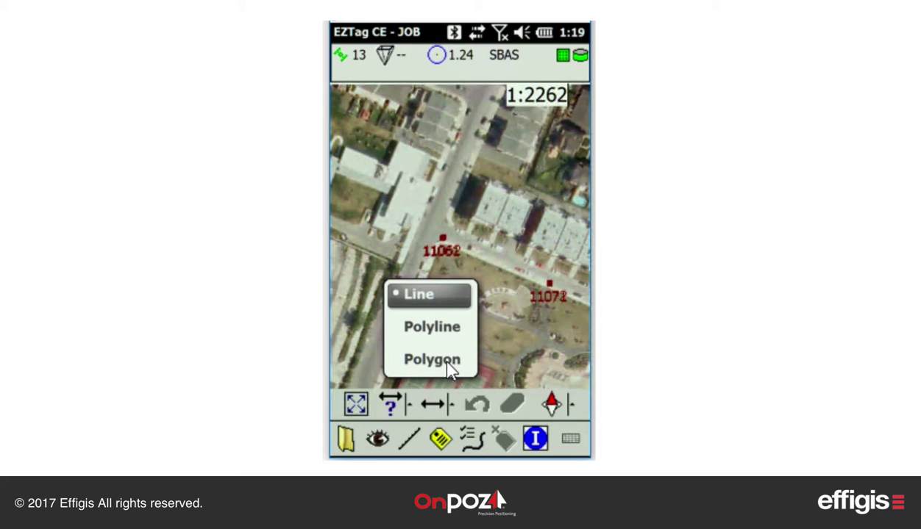
{"action": "left_click", "coordinate": [446, 404]}
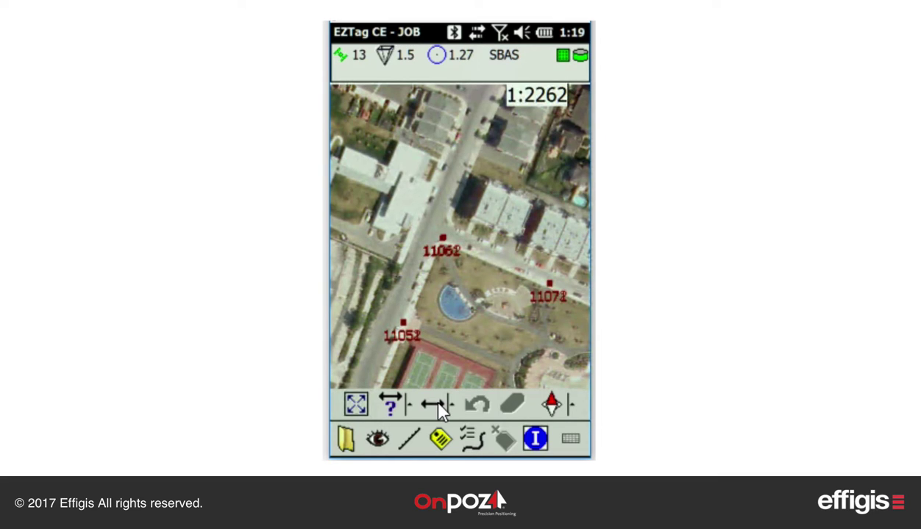
{"action": "left_click", "coordinate": [437, 183]}
{"action": "left_click", "coordinate": [458, 190]}
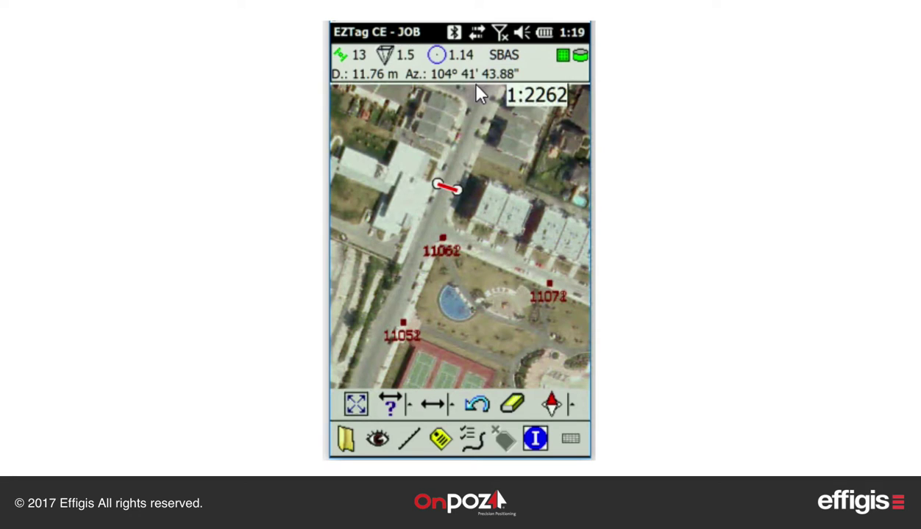
{"action": "left_click", "coordinate": [444, 401]}
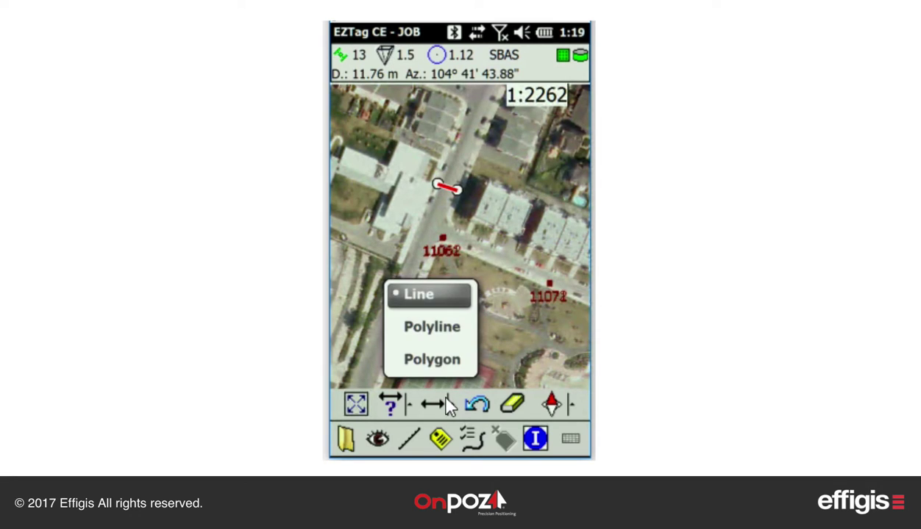
{"action": "left_click", "coordinate": [433, 328]}
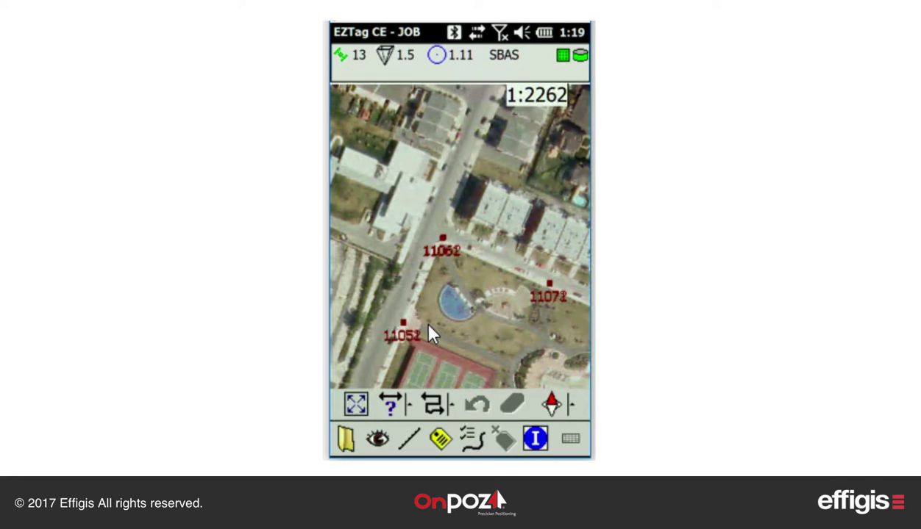
Step: Measure an 82.72 m four-point polyline along the streets past 11062, then choose Polygon measuring
{"action": "left_click", "coordinate": [397, 308]}
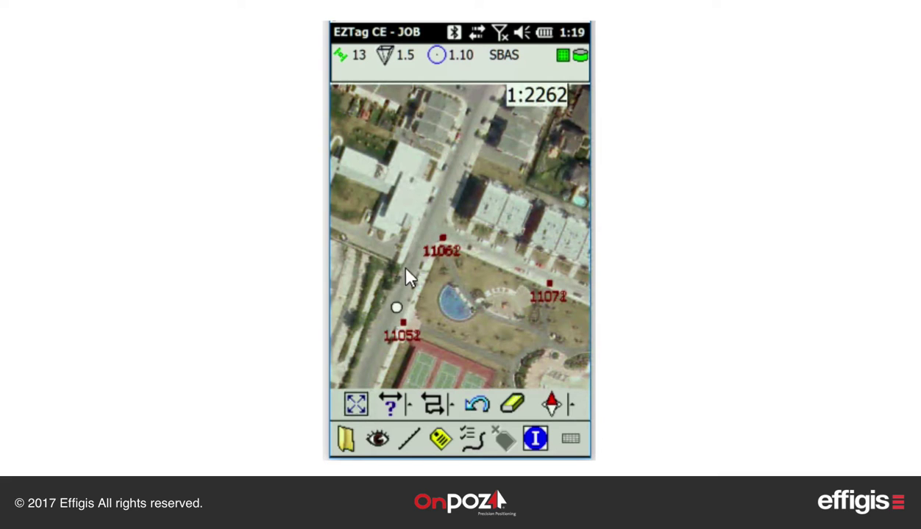
{"action": "left_click", "coordinate": [426, 236]}
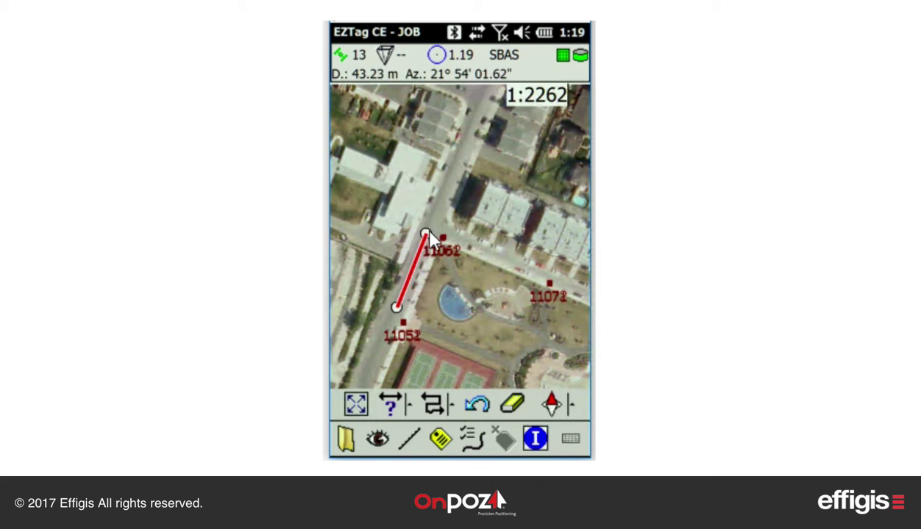
{"action": "left_click", "coordinate": [445, 232]}
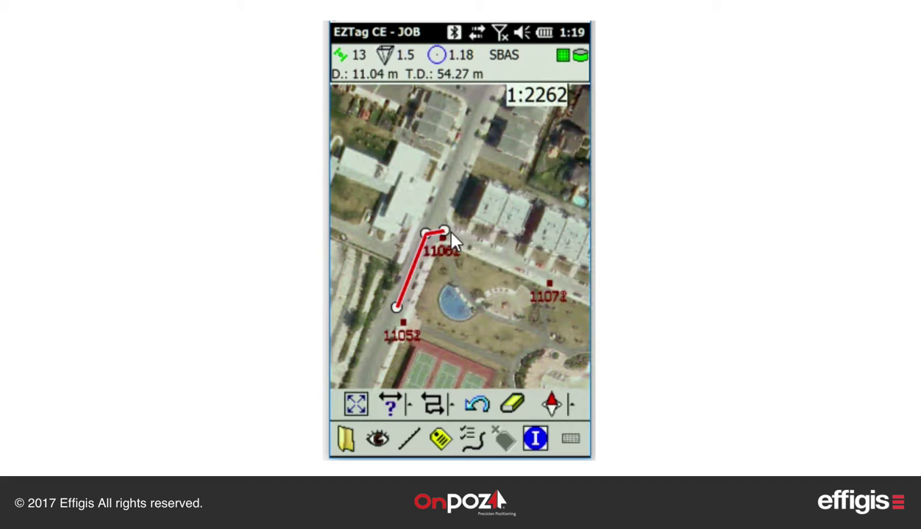
{"action": "left_click", "coordinate": [494, 251]}
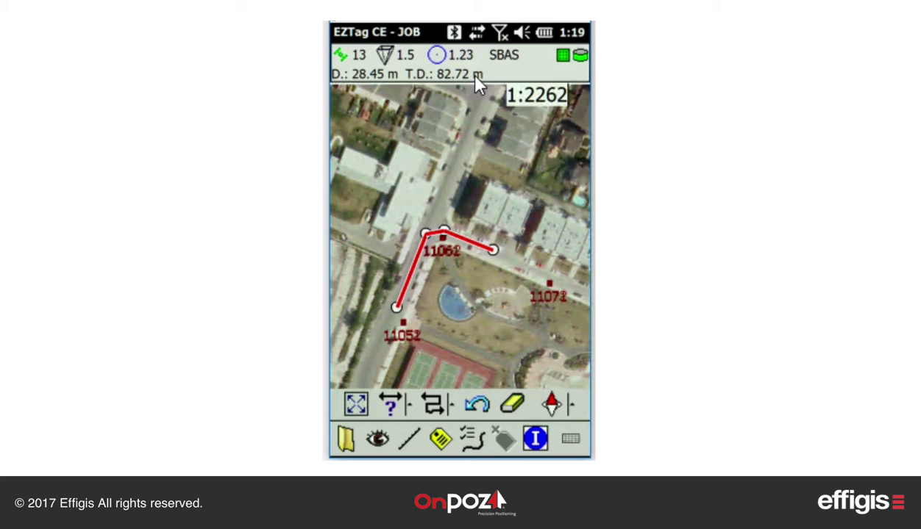
{"action": "left_click", "coordinate": [444, 391]}
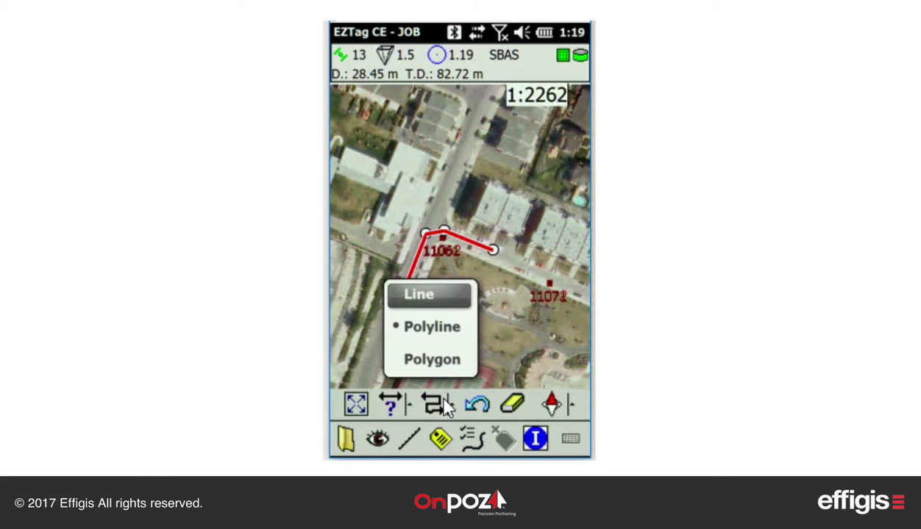
{"action": "left_click", "coordinate": [439, 360]}
Step: Measure a 2630.35 m² triangle over the buildings, undo two corners, and erase the measurement
{"action": "left_click", "coordinate": [439, 189]}
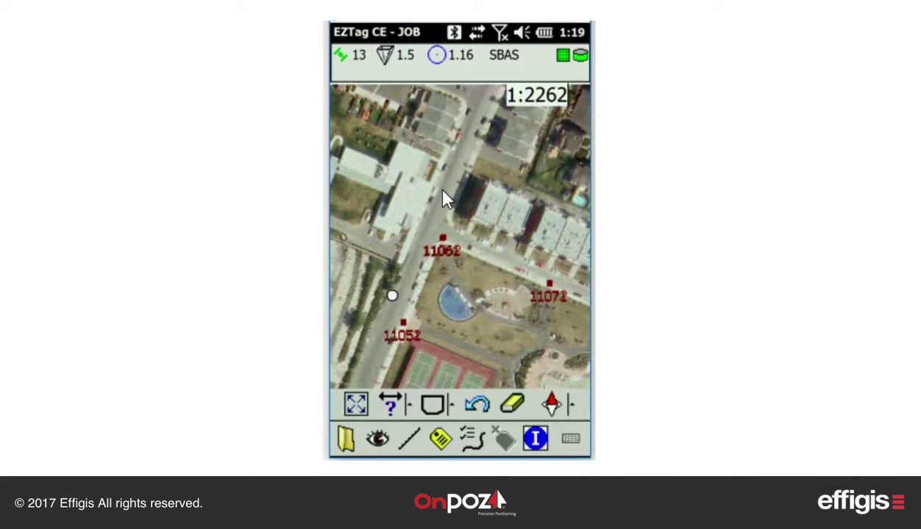
{"action": "left_click", "coordinate": [474, 118]}
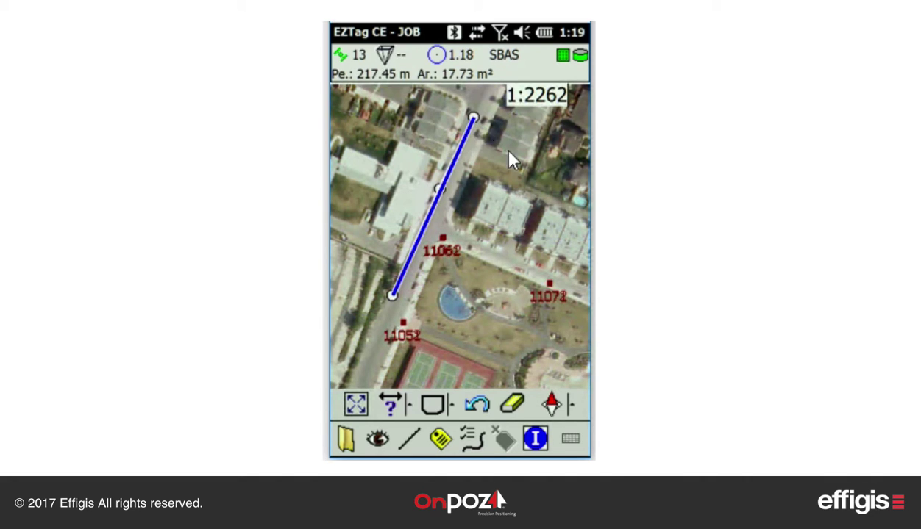
{"action": "left_click", "coordinate": [544, 175]}
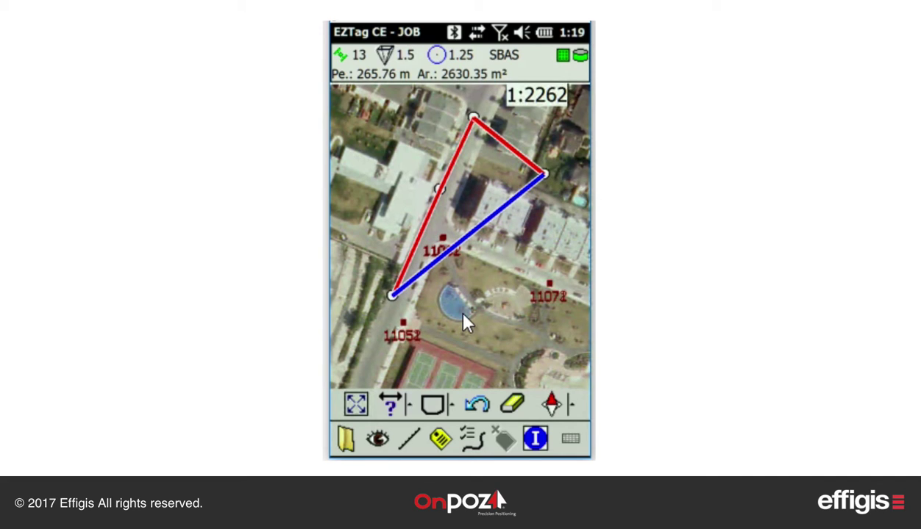
{"action": "left_click", "coordinate": [475, 404]}
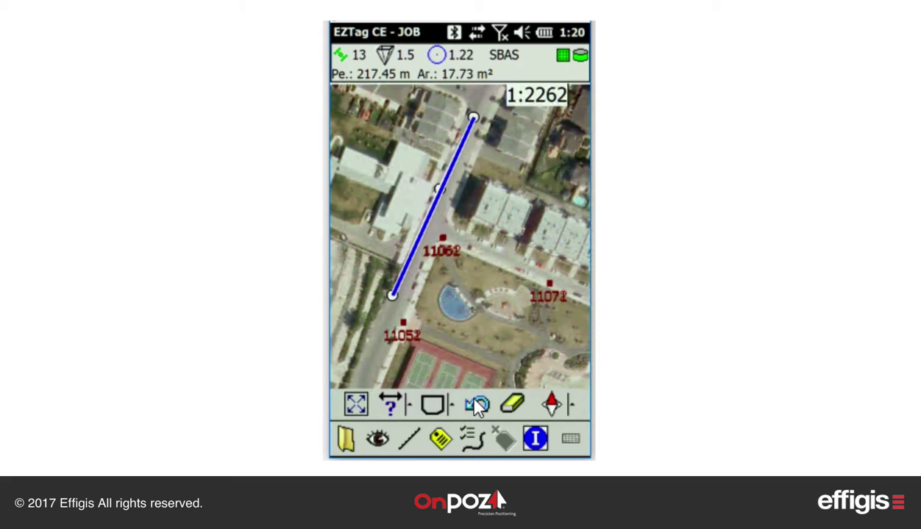
{"action": "left_click", "coordinate": [475, 404]}
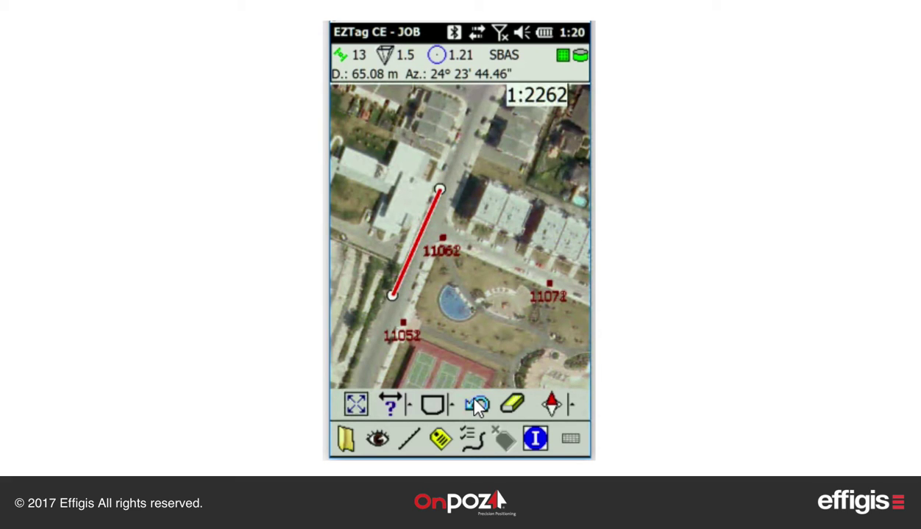
{"action": "left_click", "coordinate": [515, 405]}
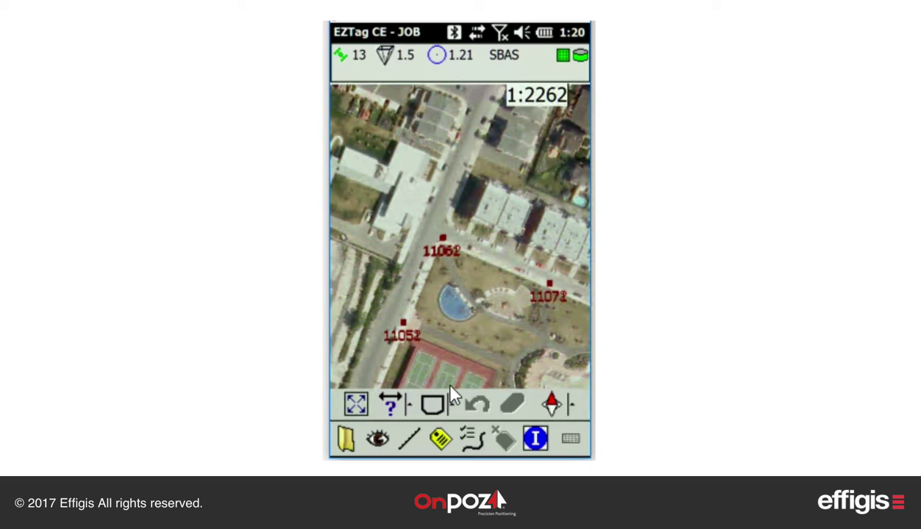
Step: Set the measure shape back to Line, then return the map to Select mode
{"action": "left_click", "coordinate": [439, 409]}
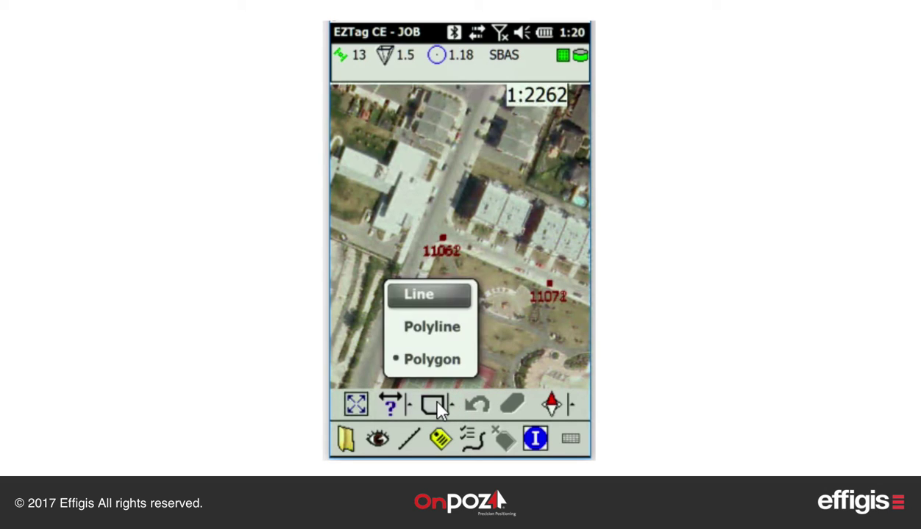
{"action": "left_click", "coordinate": [421, 296]}
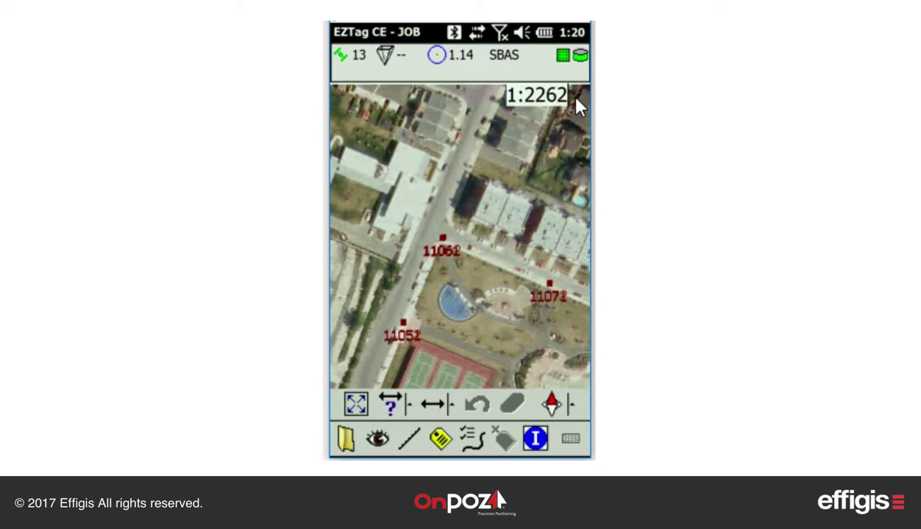
{"action": "right_click", "coordinate": [424, 294]}
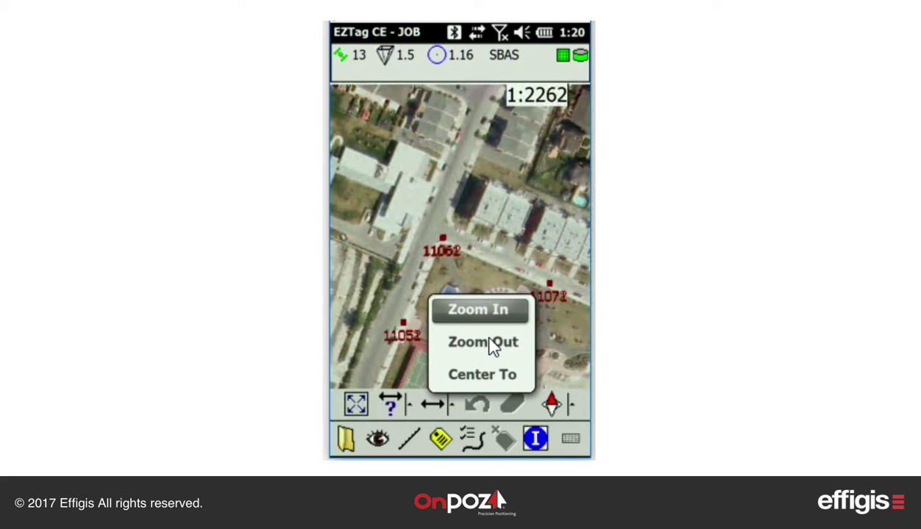
{"action": "left_click", "coordinate": [388, 352]}
{"action": "left_click", "coordinate": [404, 405]}
{"action": "left_click", "coordinate": [405, 258]}
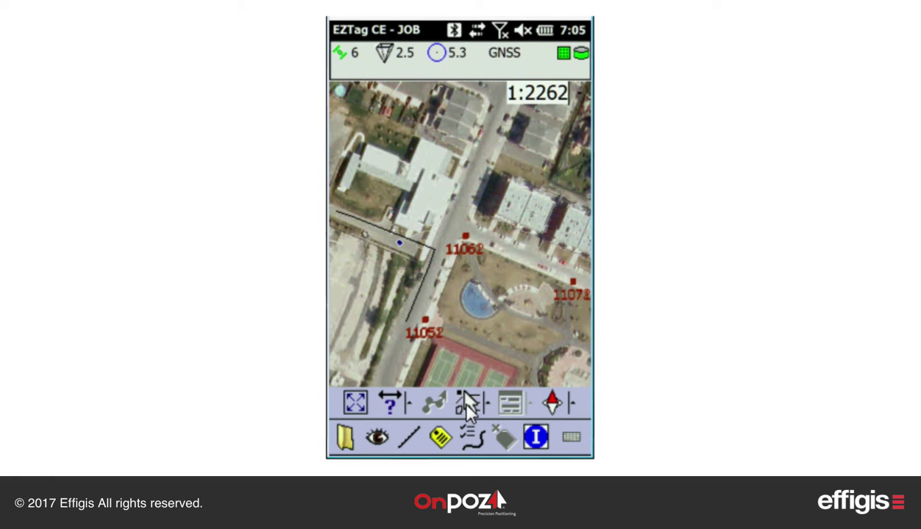
Step: Expand raw_project.shp in the layer list and display point 11062 on the map
{"action": "left_click", "coordinate": [466, 401]}
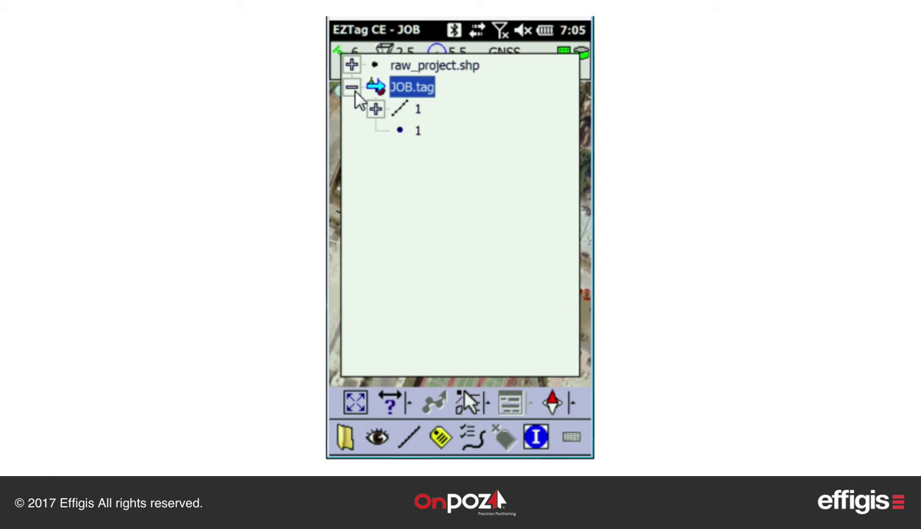
{"action": "left_click", "coordinate": [351, 87]}
{"action": "left_click", "coordinate": [351, 64]}
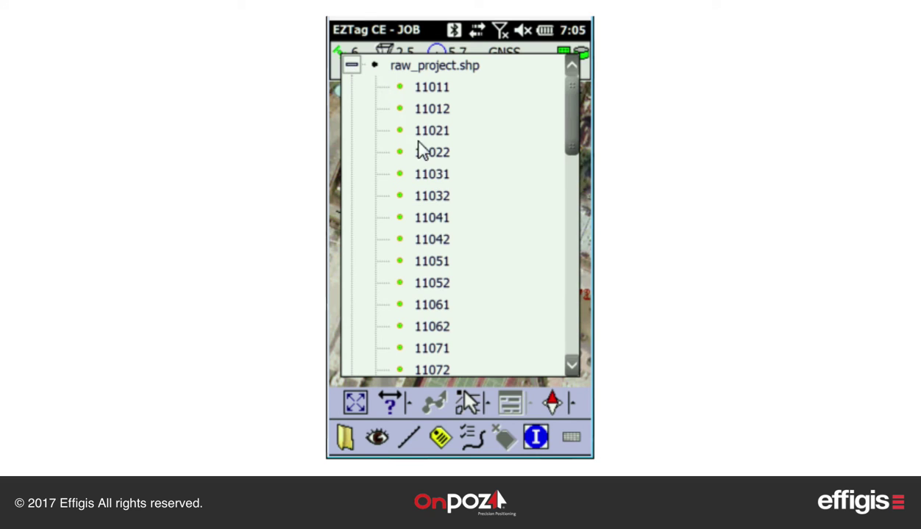
{"action": "left_click", "coordinate": [432, 330]}
{"action": "double_click", "coordinate": [430, 331]}
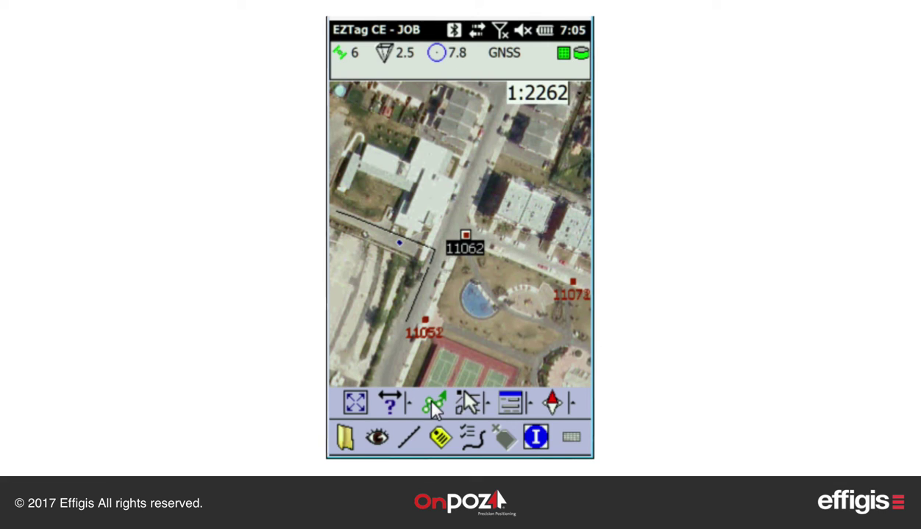
Step: Switch the map orientation from Plan View - North to Plan View - Dynamic
{"action": "left_click", "coordinate": [562, 406]}
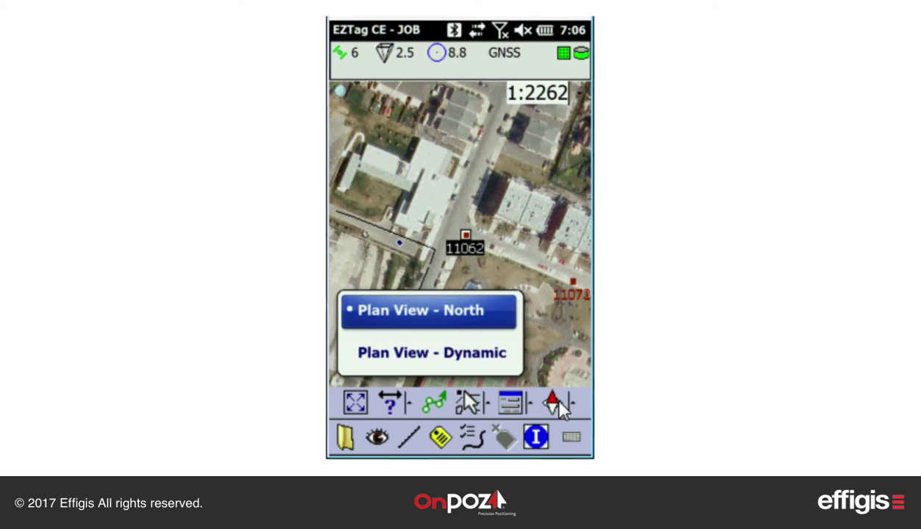
{"action": "left_click", "coordinate": [460, 358]}
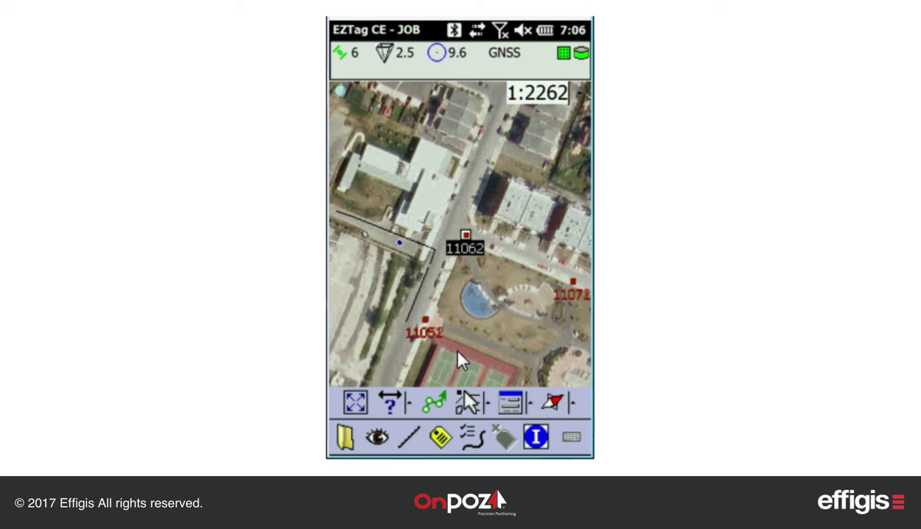